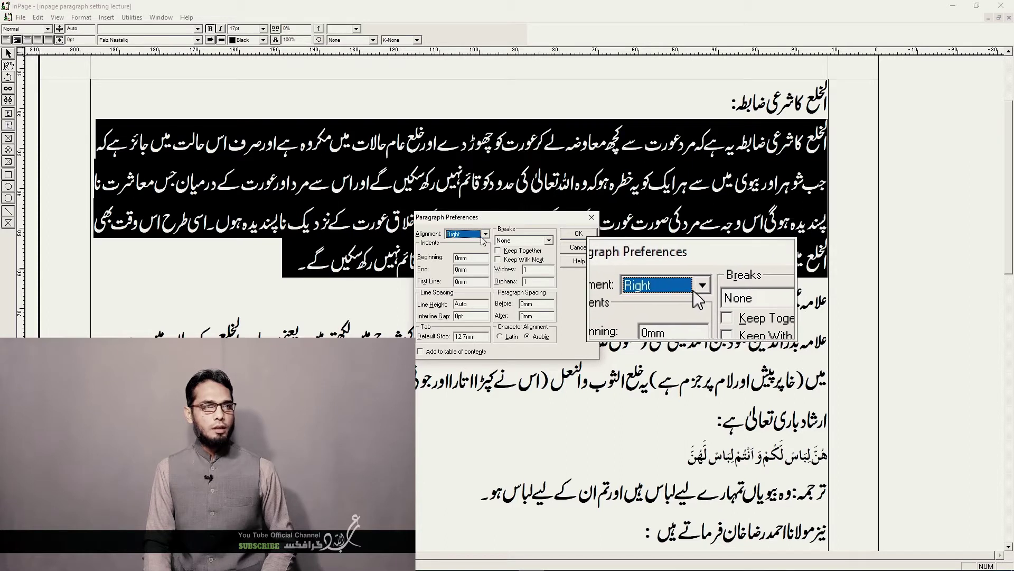
Step: Set the alignment of the selected body paragraph below the first heading to Left in the paragraph preferences
click(485, 234)
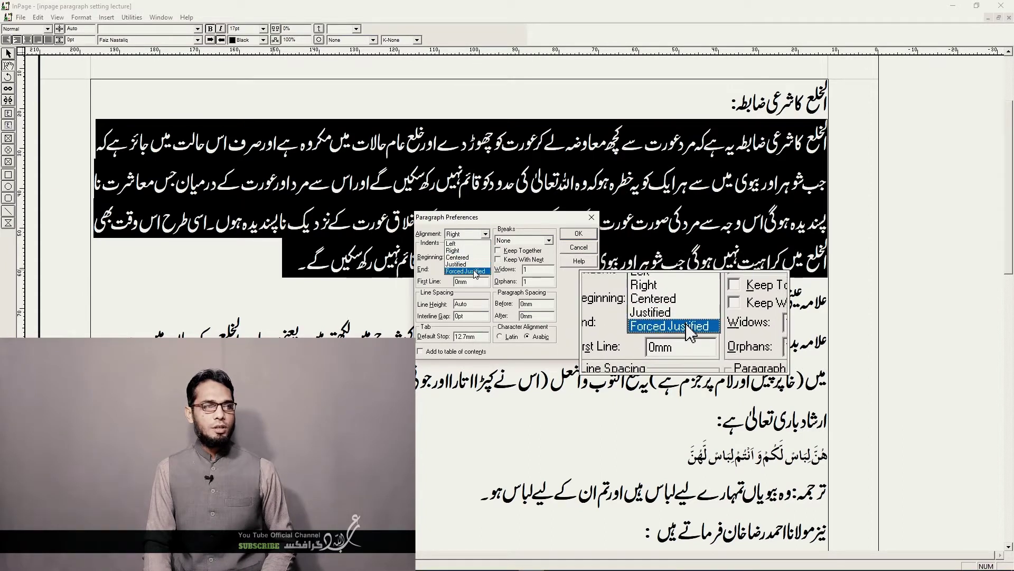
click(458, 245)
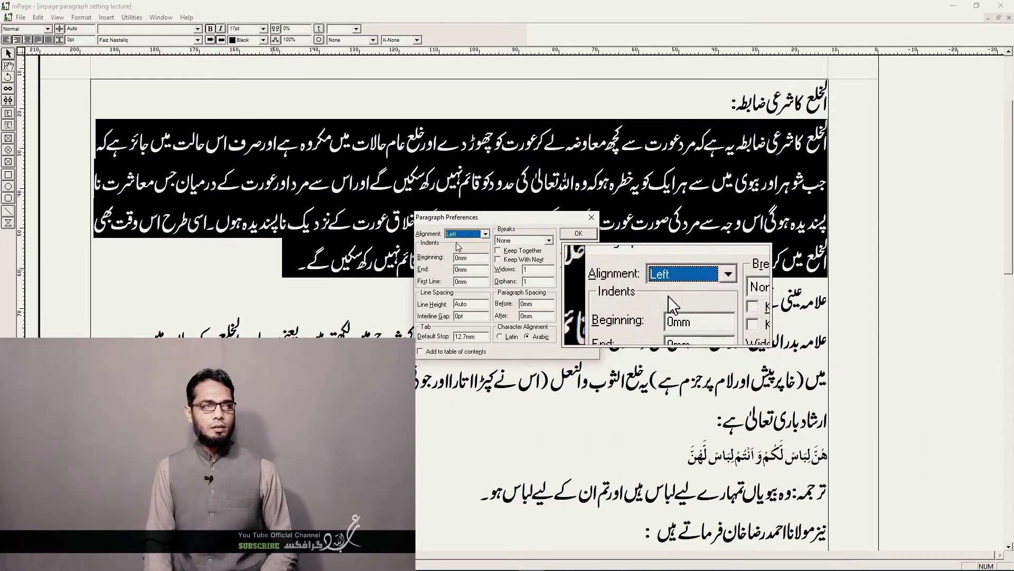
click(579, 234)
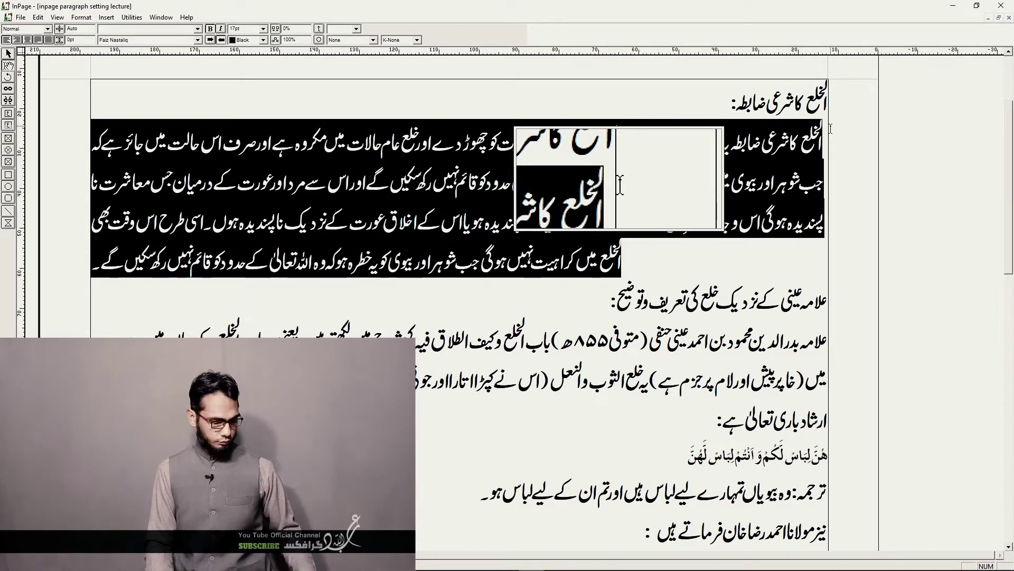
Step: Change the selected body paragraph's alignment to Right
key(super+Escape)
key(ctrl+shift+f)
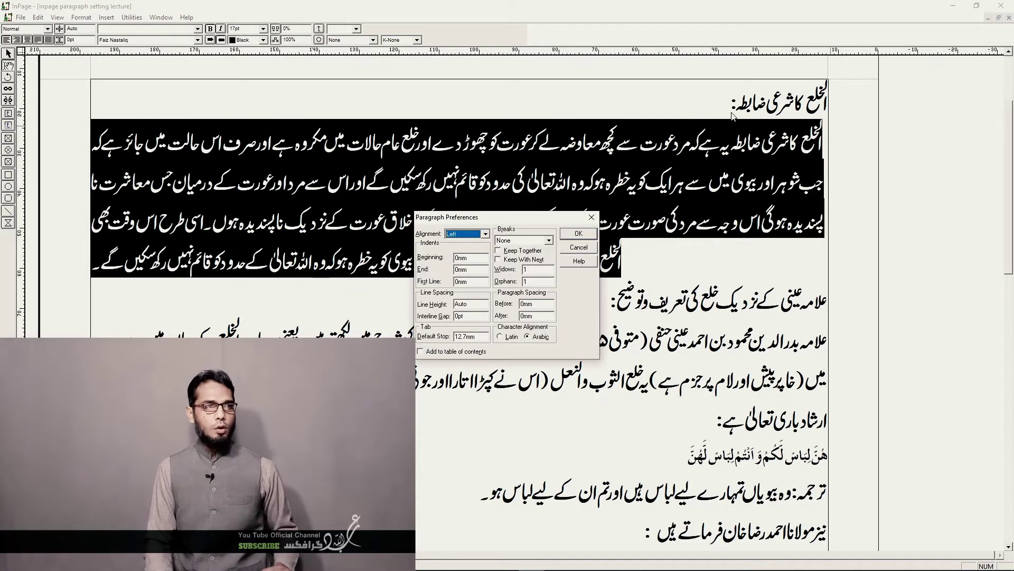
click(486, 234)
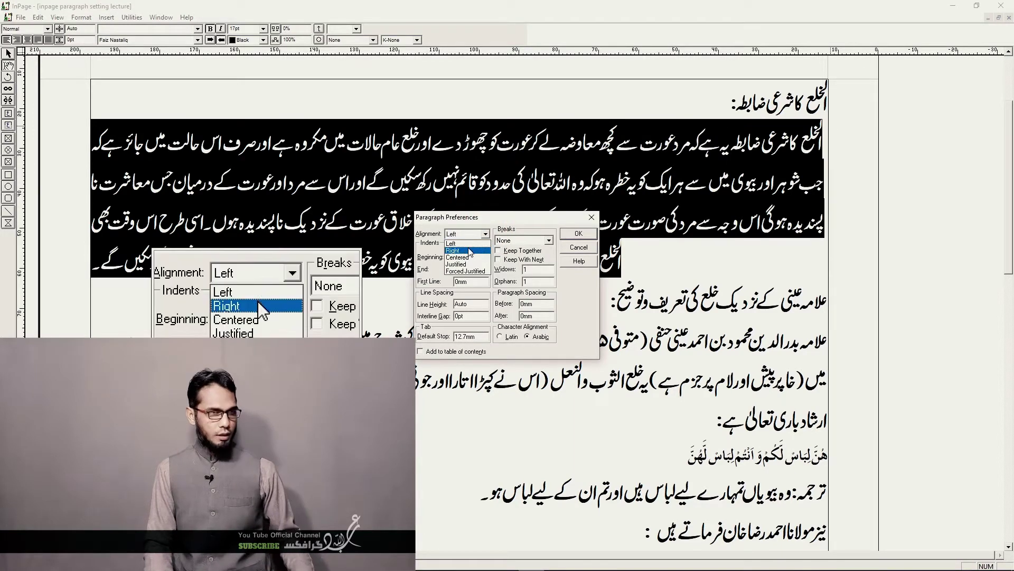
click(469, 250)
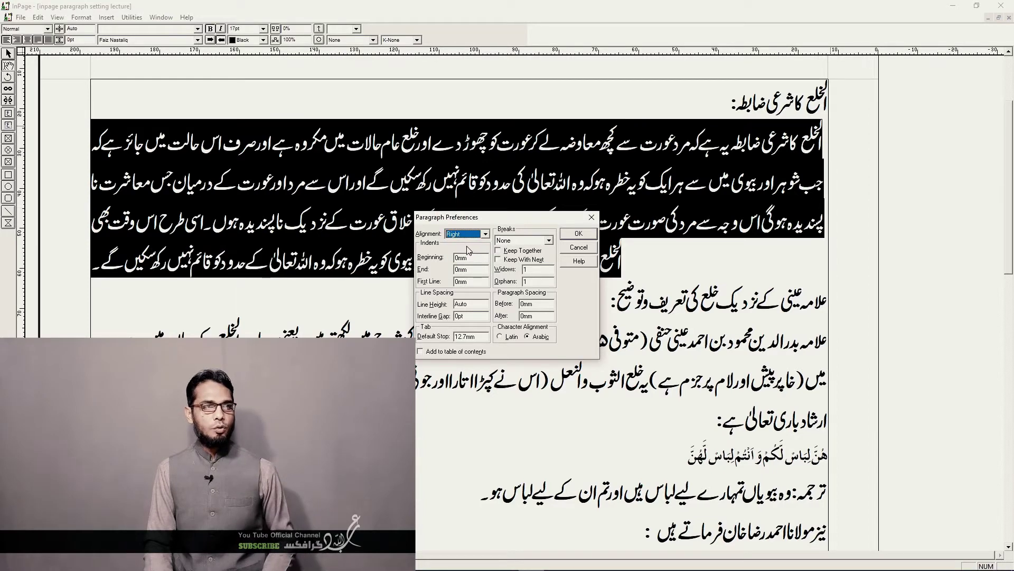
click(581, 234)
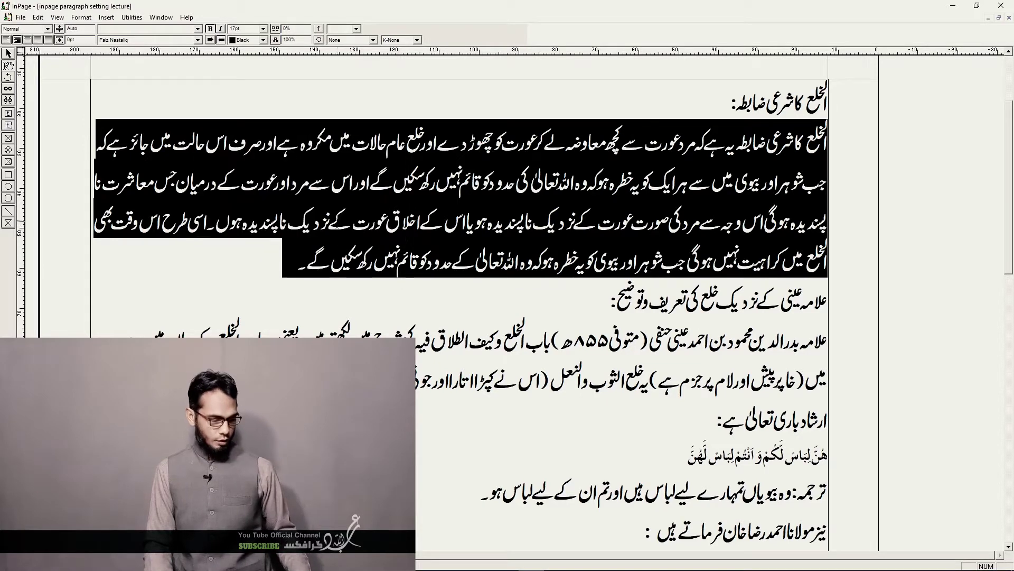
Step: Change the selected body paragraph's alignment to Centered
key(ctrl+shift+f)
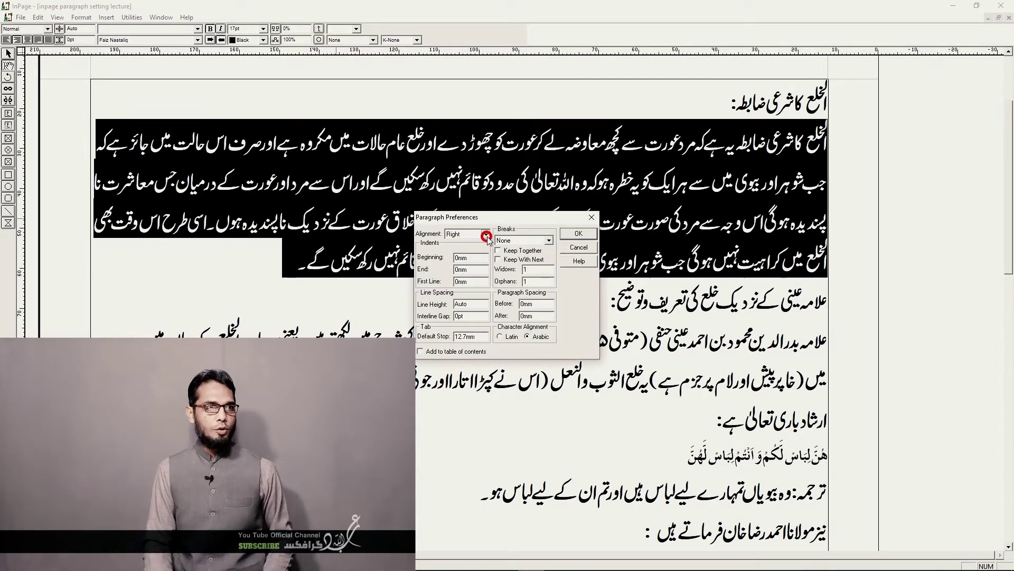
click(486, 235)
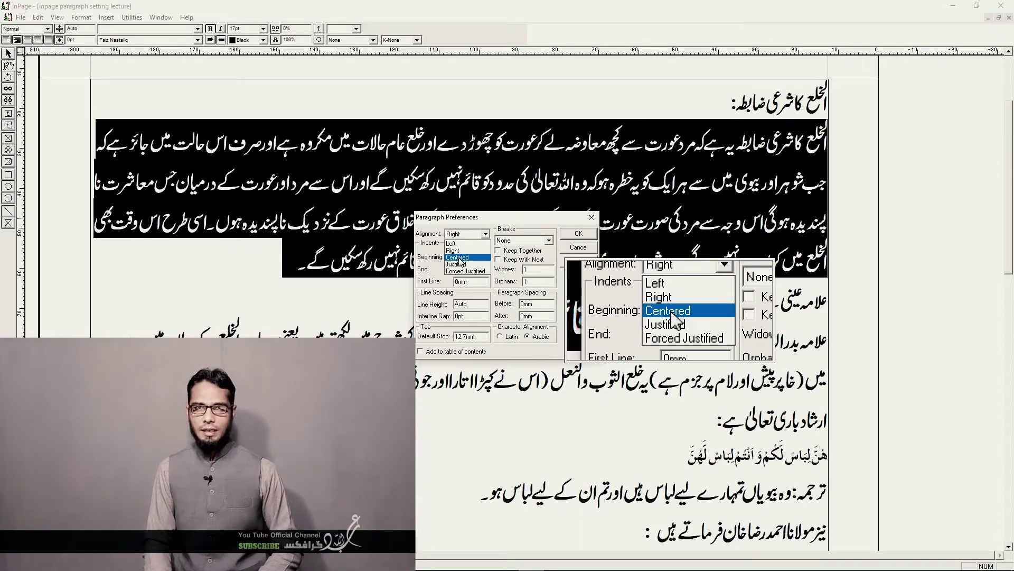
click(459, 258)
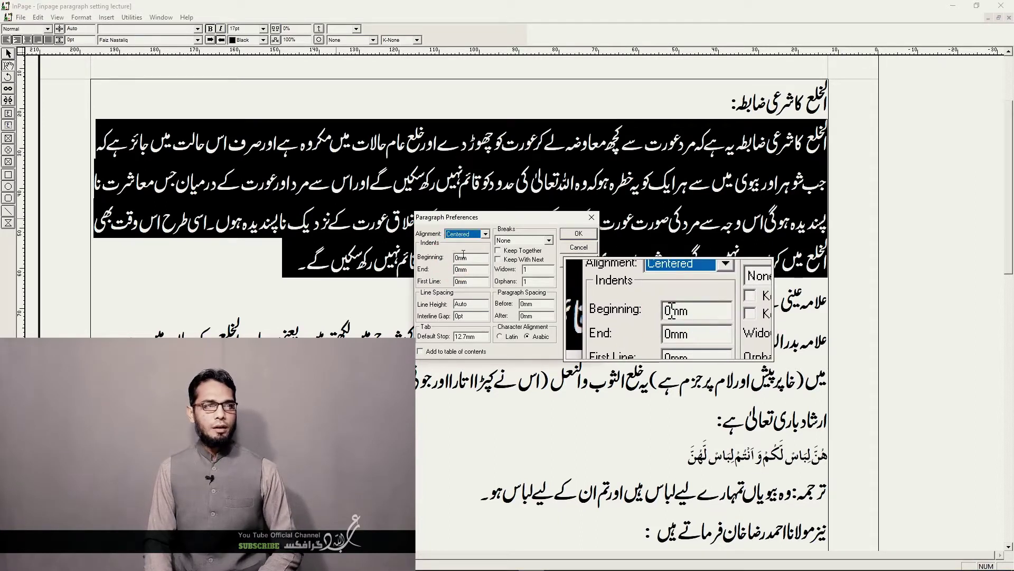
click(578, 234)
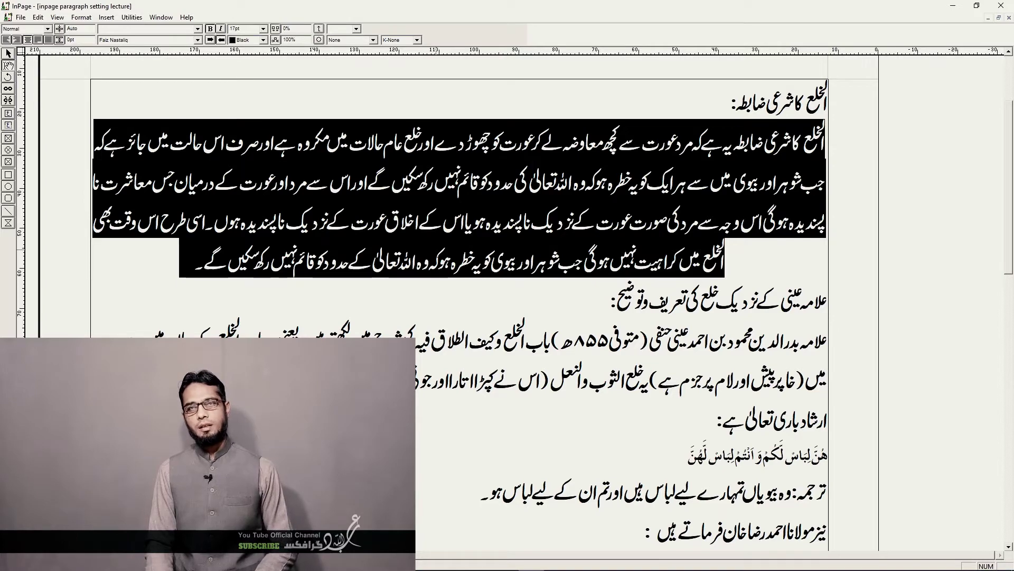
Step: Select the first heading line above the body paragraph and set its alignment to Centered
click(725, 106)
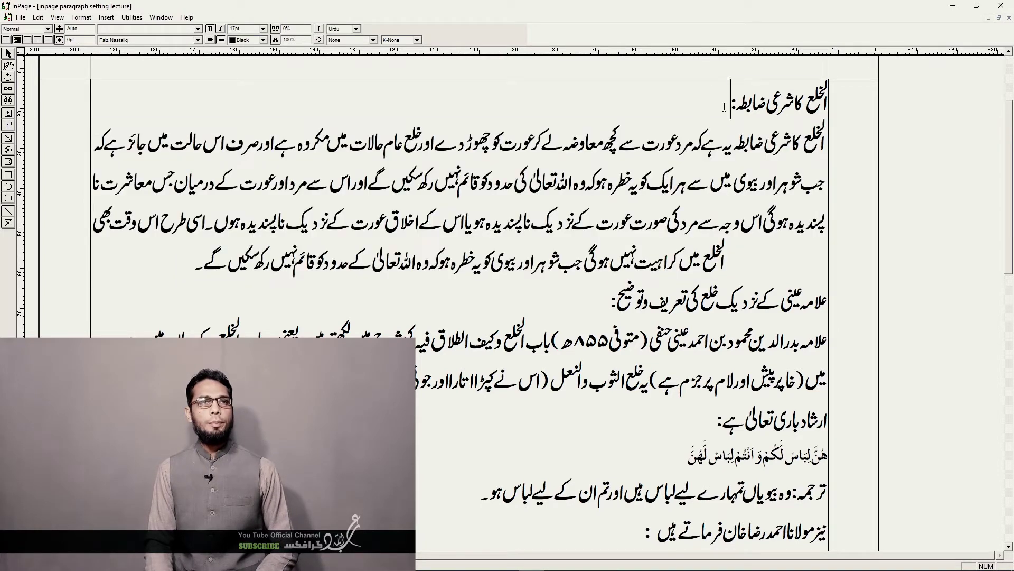
shift+click(850, 102)
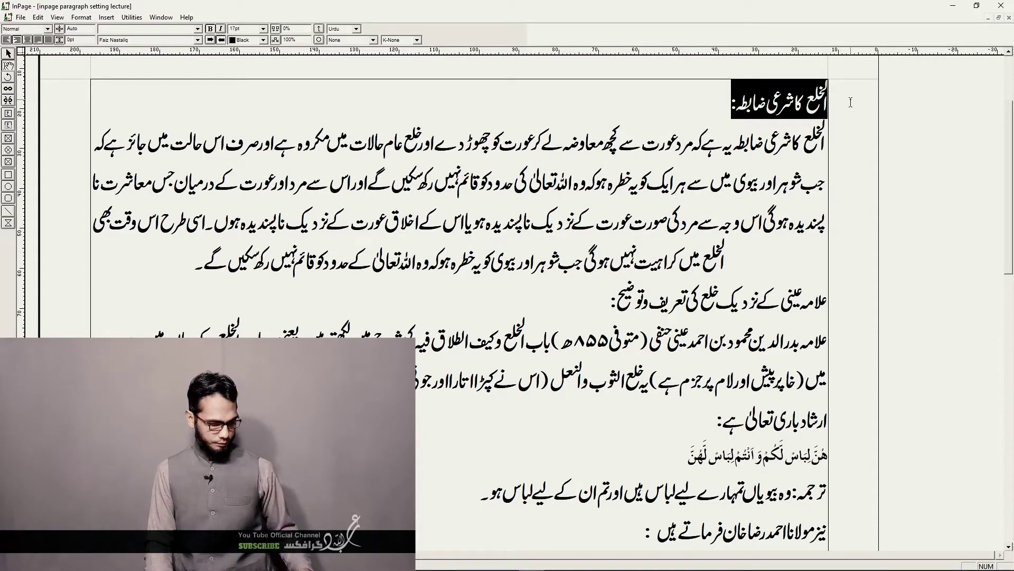
key(ctrl+m)
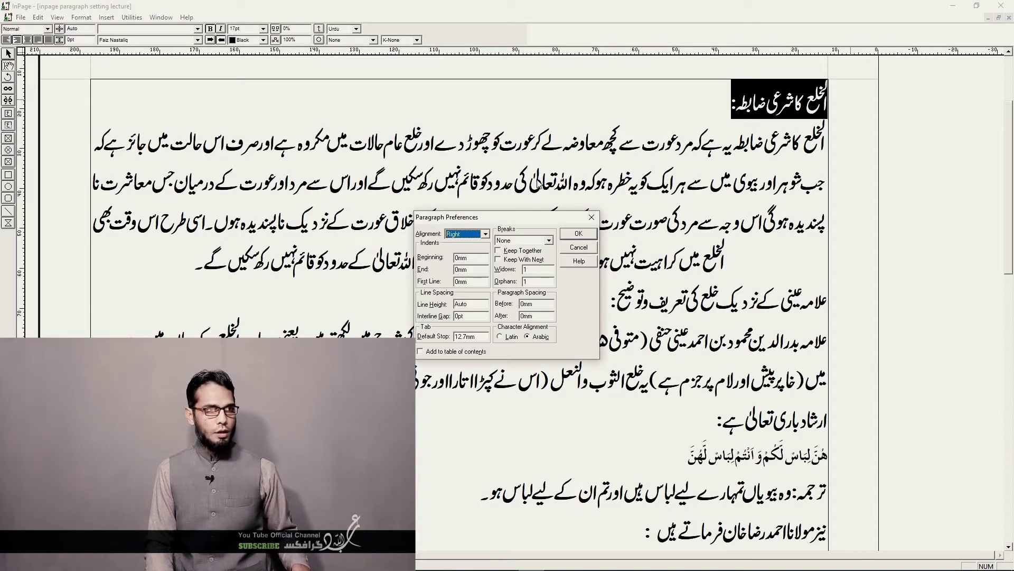
click(485, 234)
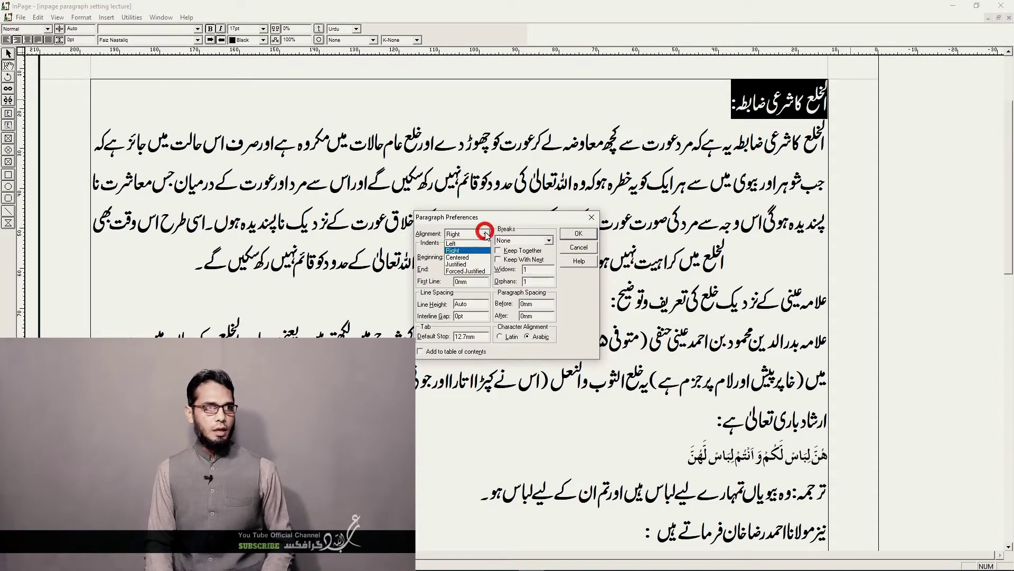
click(463, 257)
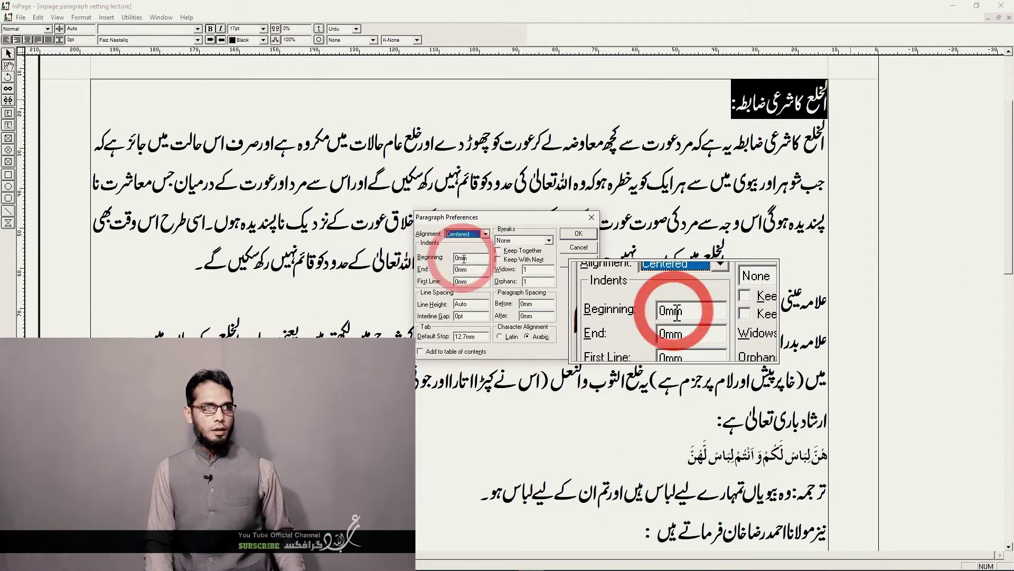
click(578, 234)
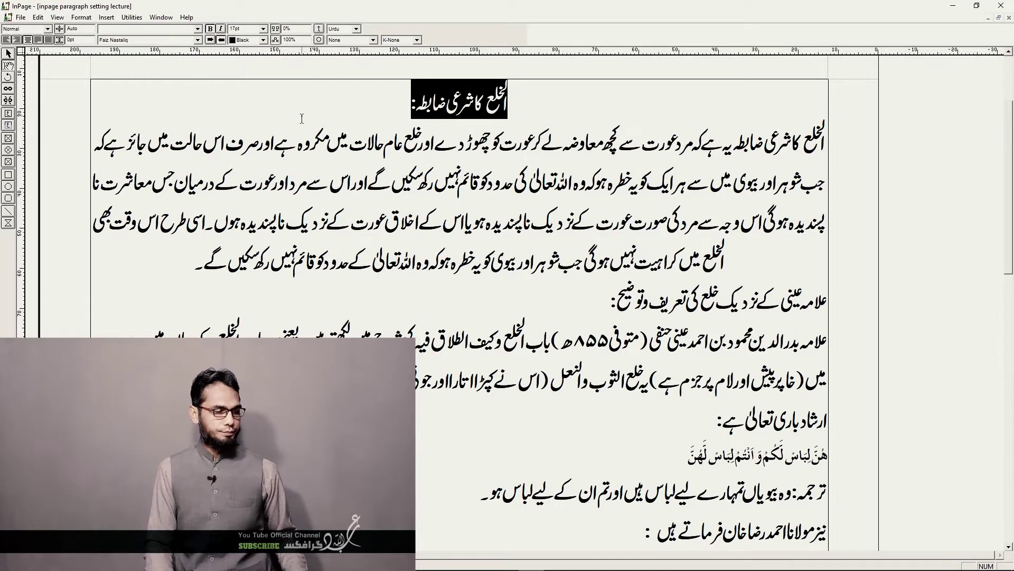
Step: Change the first heading's paragraph alignment to Left
key(ctrl+shift+f)
click(485, 234)
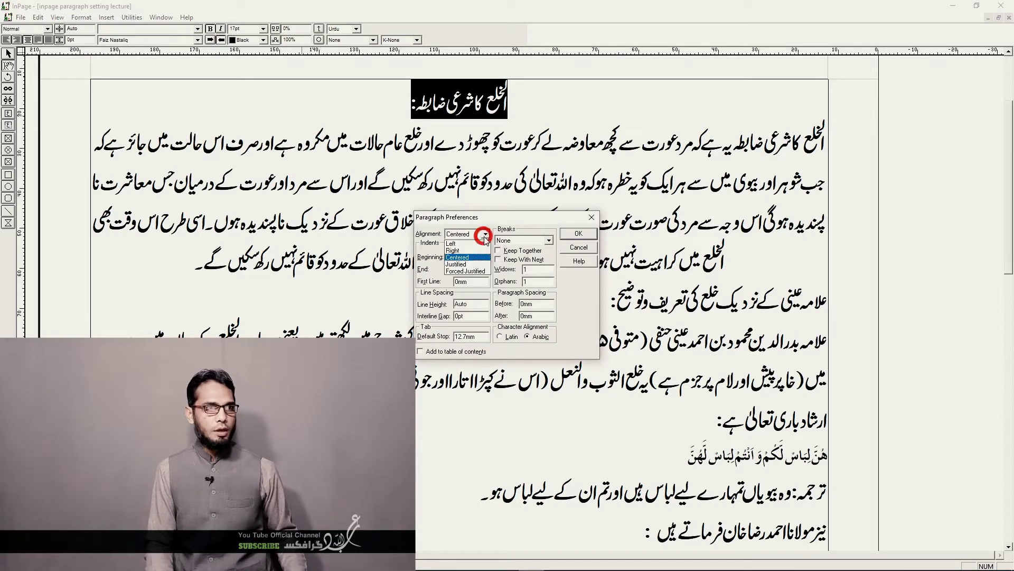
click(470, 244)
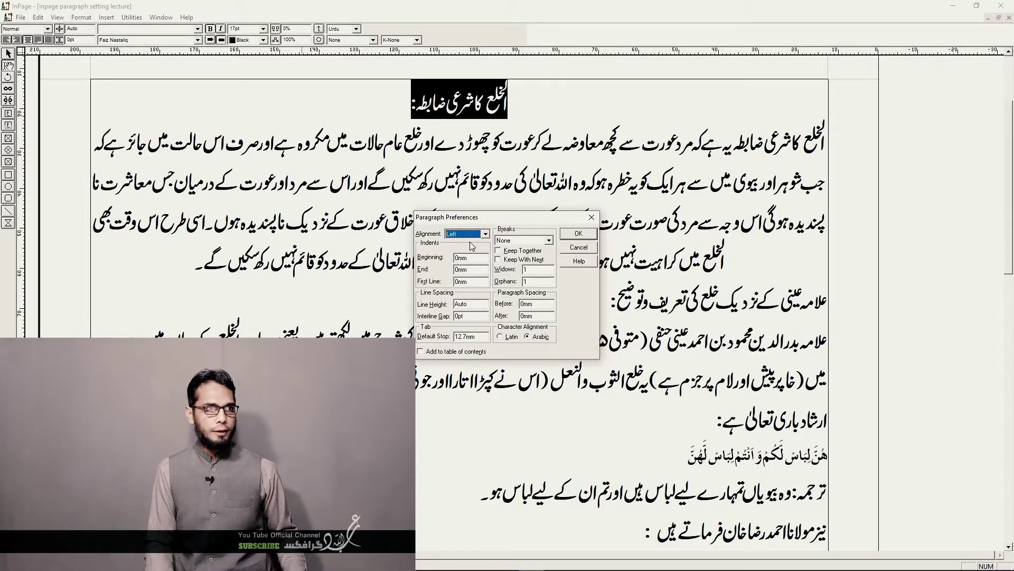
click(578, 234)
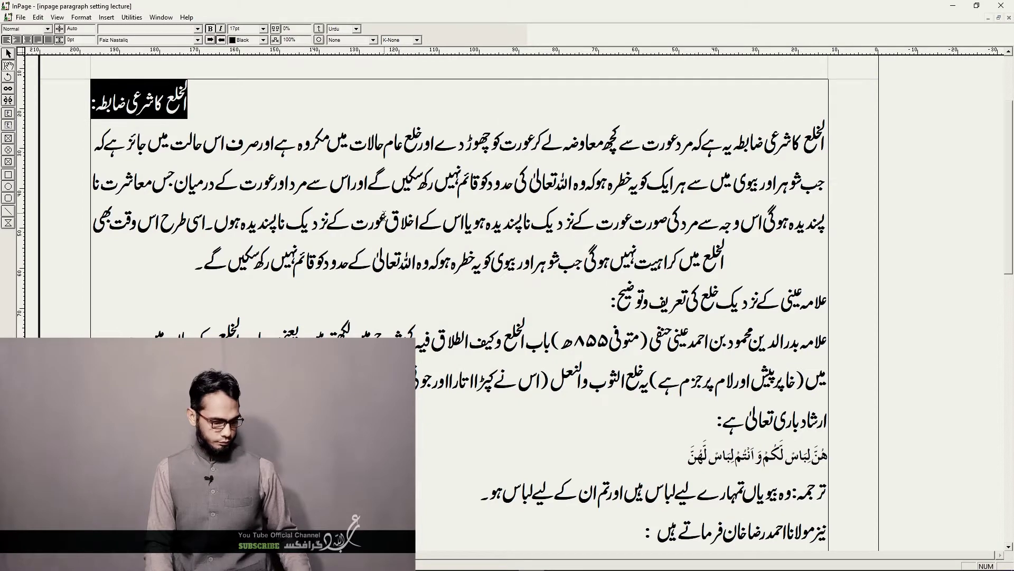
Step: Set the first heading's paragraph alignment to Right and deselect the heading text
key(ctrl+shift+f)
click(485, 234)
click(464, 249)
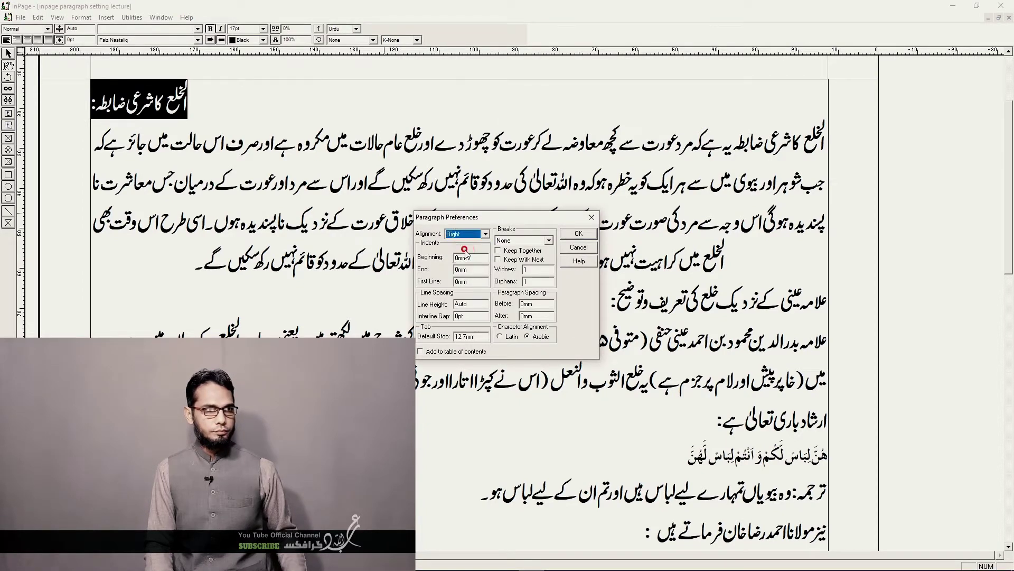
click(569, 236)
click(682, 114)
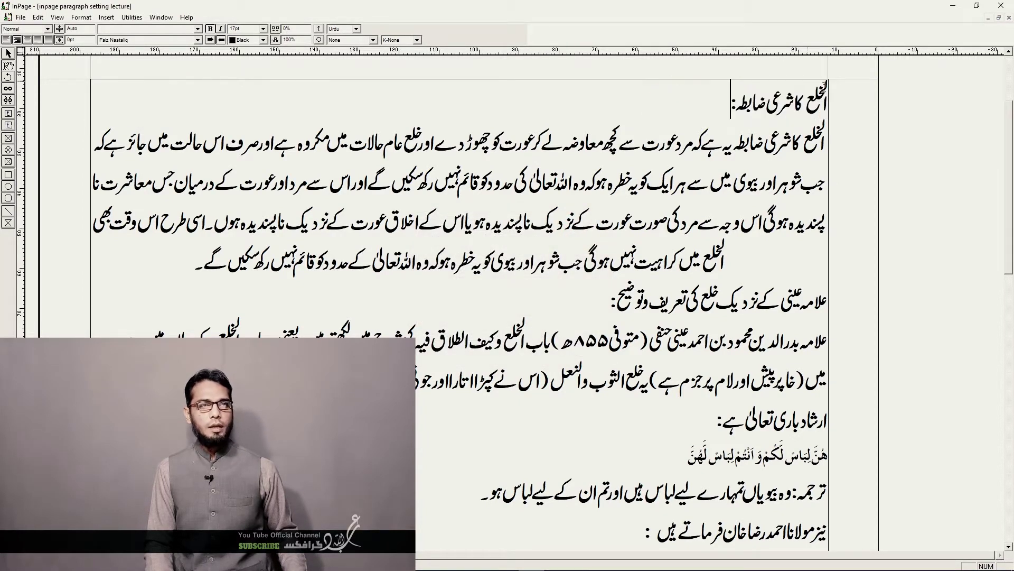
Step: Insert blank space before the first word of the first heading and set the heading's alignment to Centered
click(826, 98)
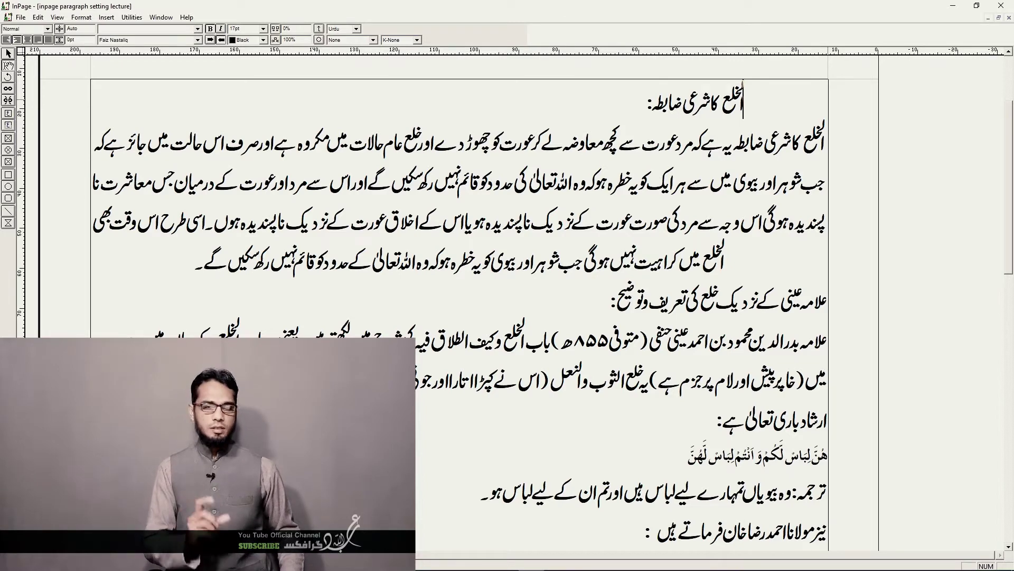
key(ctrl+shift+f)
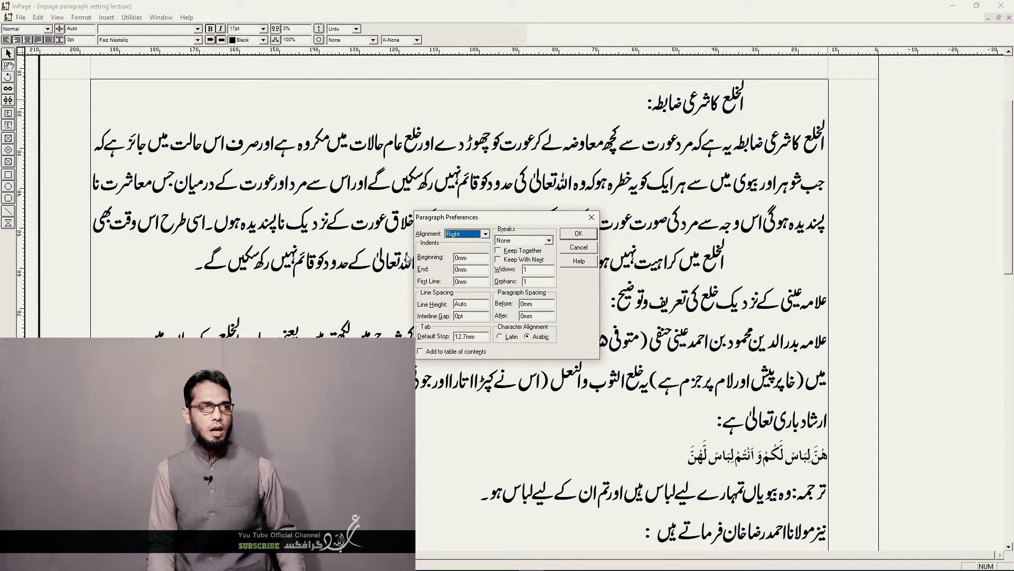
click(473, 236)
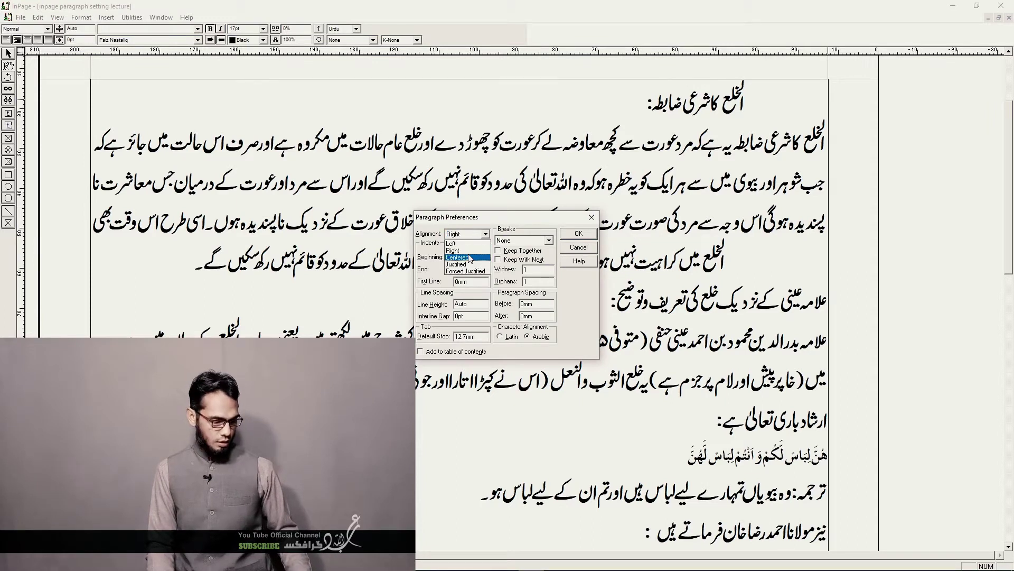
click(468, 257)
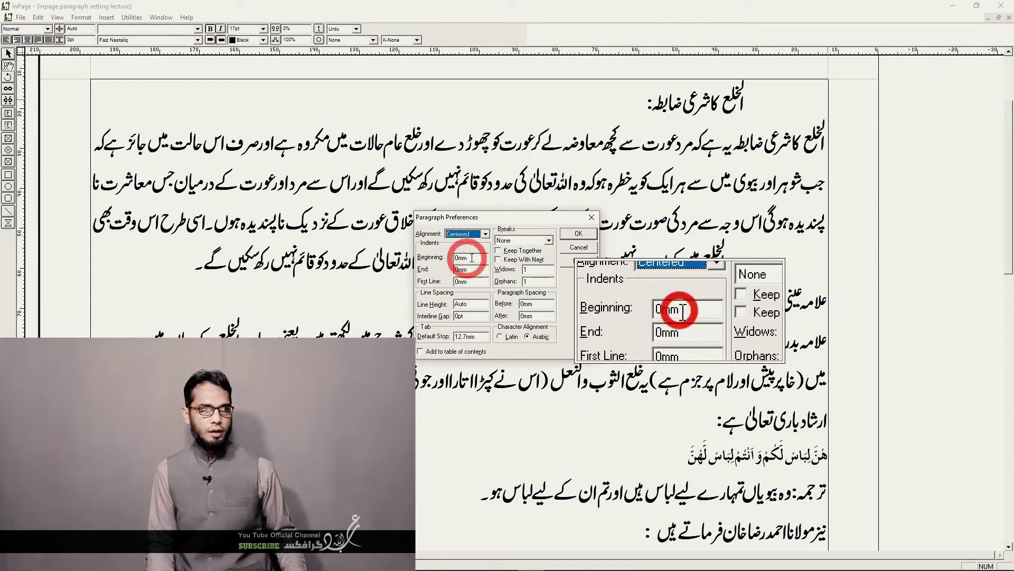
click(578, 233)
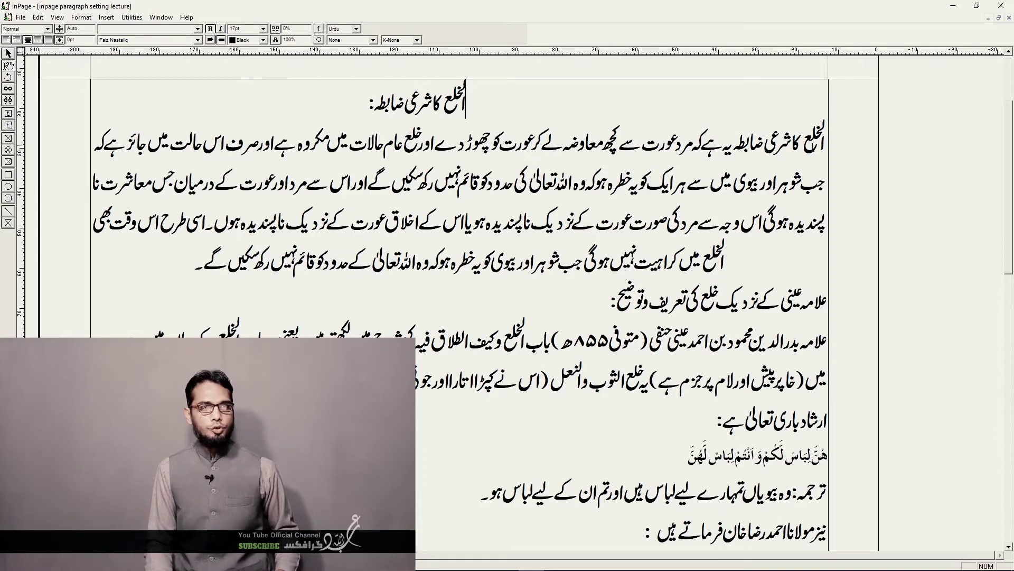
Step: Select the body paragraph below the first heading, set its alignment to Justified, and deselect the text
drag(824, 139, 117, 241)
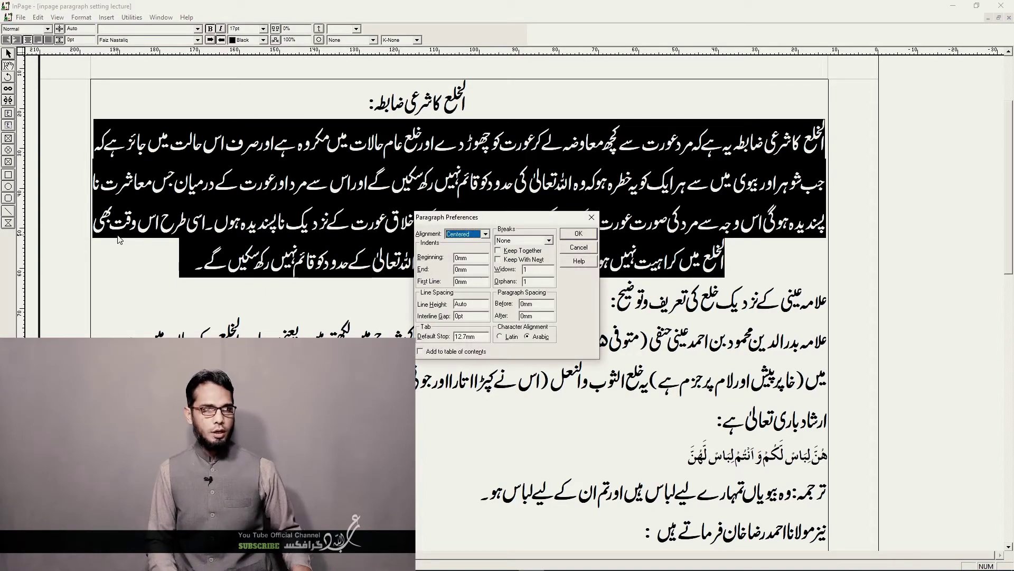
click(485, 234)
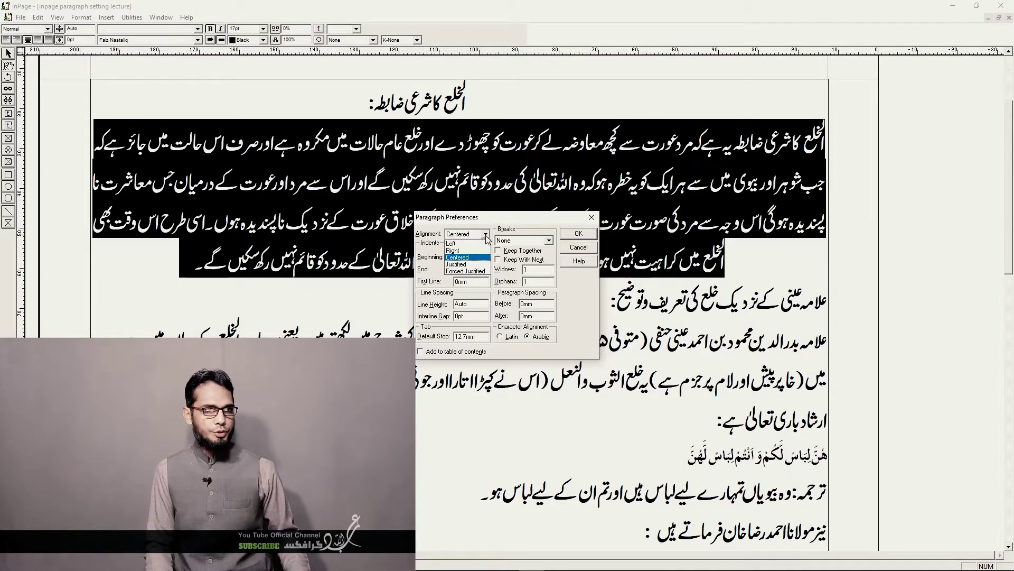
click(460, 263)
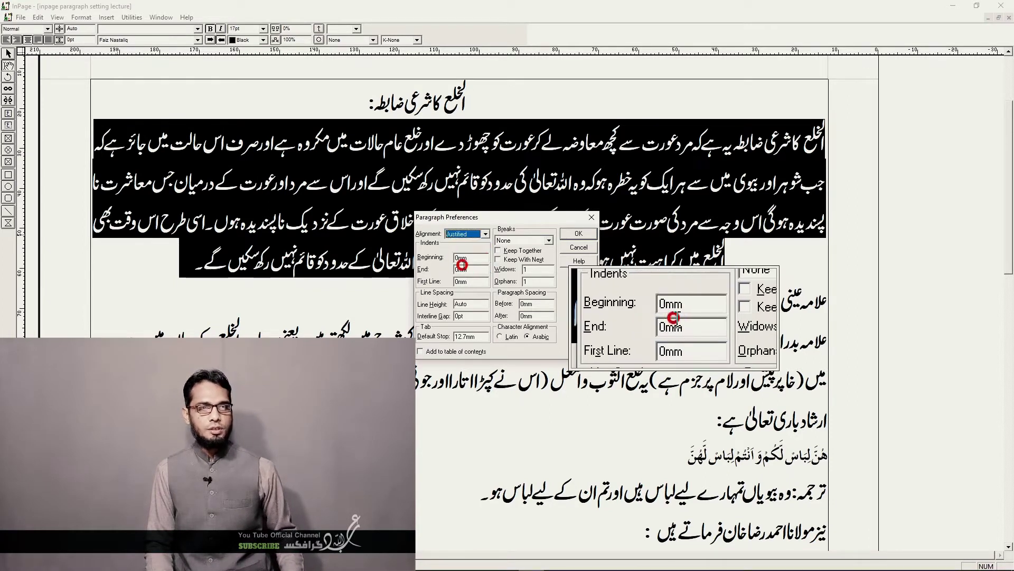
click(584, 235)
click(576, 227)
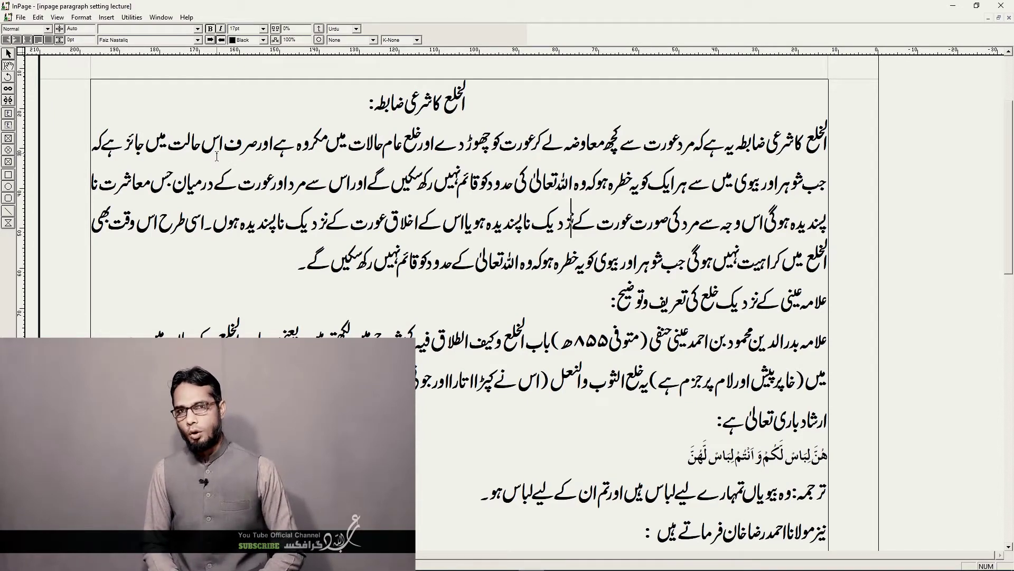
Step: Set the body paragraph's alignment to Forced Justified in the paragraph preferences
key(ctrl+m)
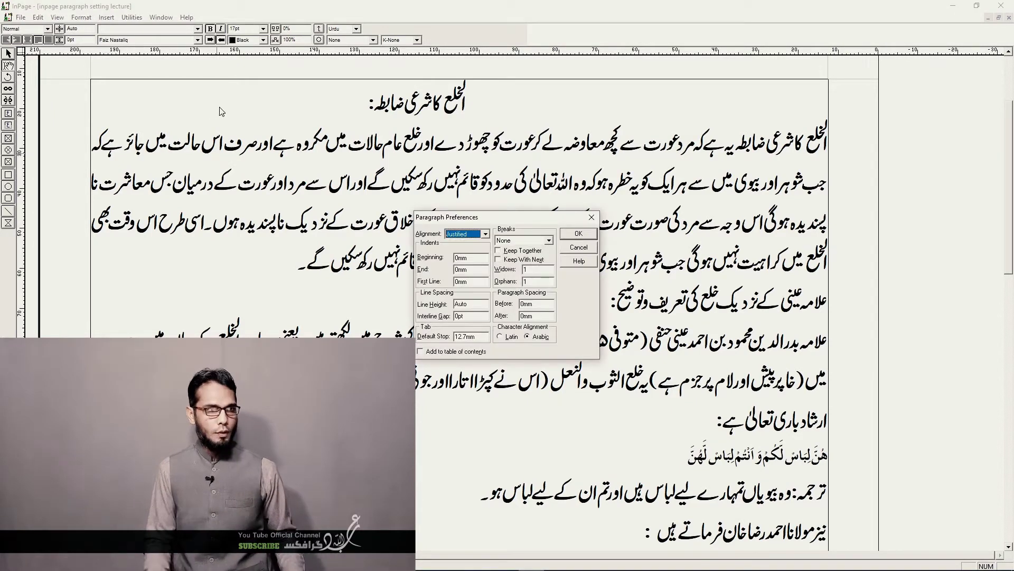
click(485, 234)
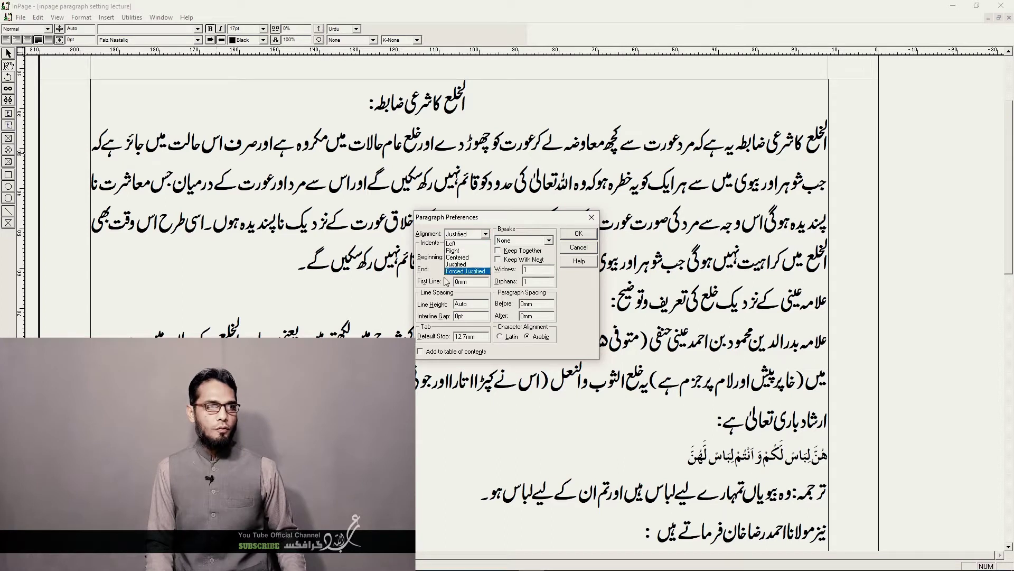